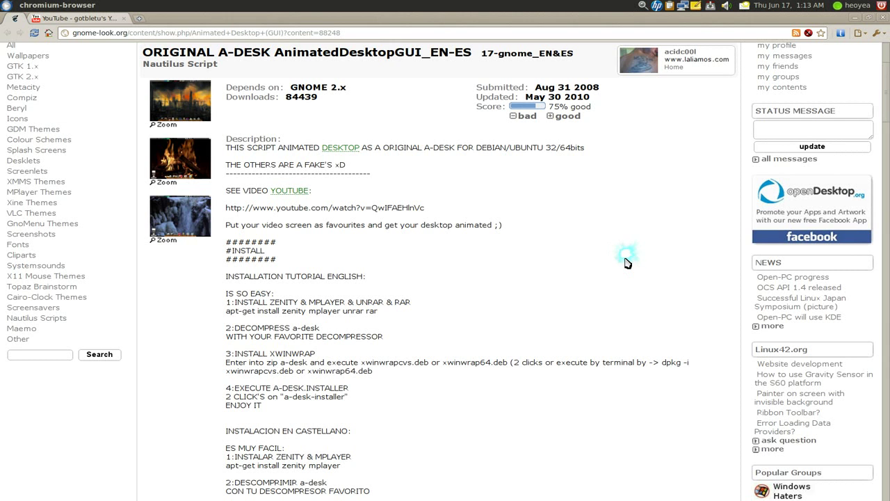
Switch away from Chromium to the desktop showing the animated village wallpaper
key(alt+Tab)
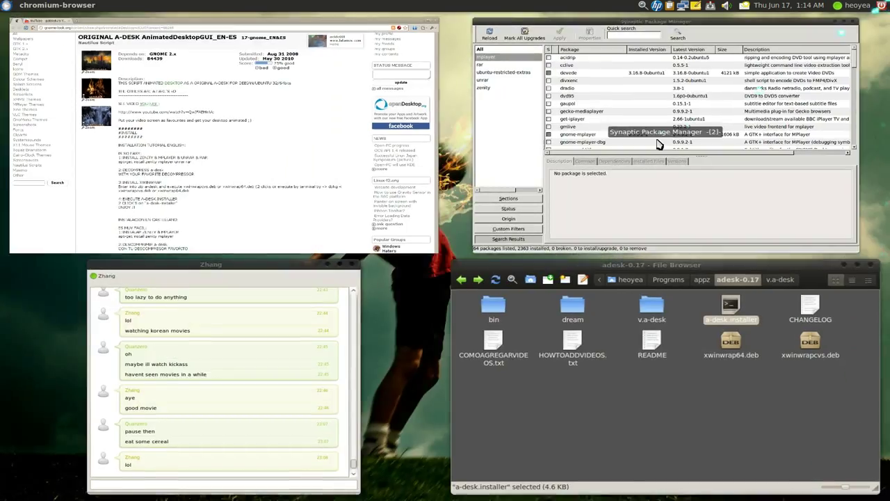
Bring the Synaptic Package Manager window, listing mplayer results, to the front
click(658, 144)
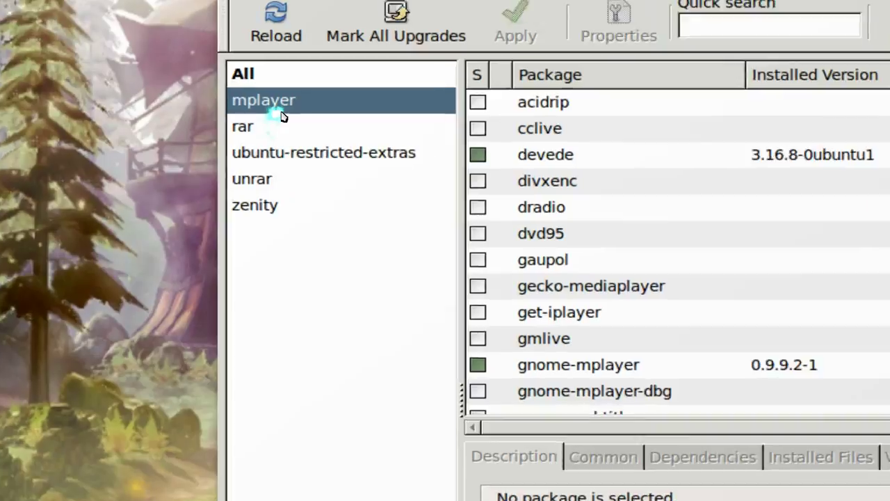
Browse the rar, unrar, zenity and ubuntu-restricted-extras search results, finishing on zenity 2.30.0
click(281, 119)
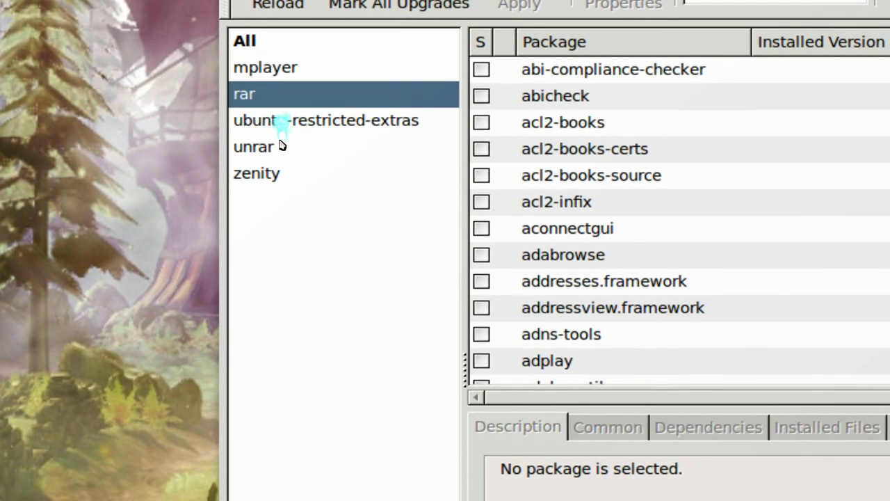
click(281, 172)
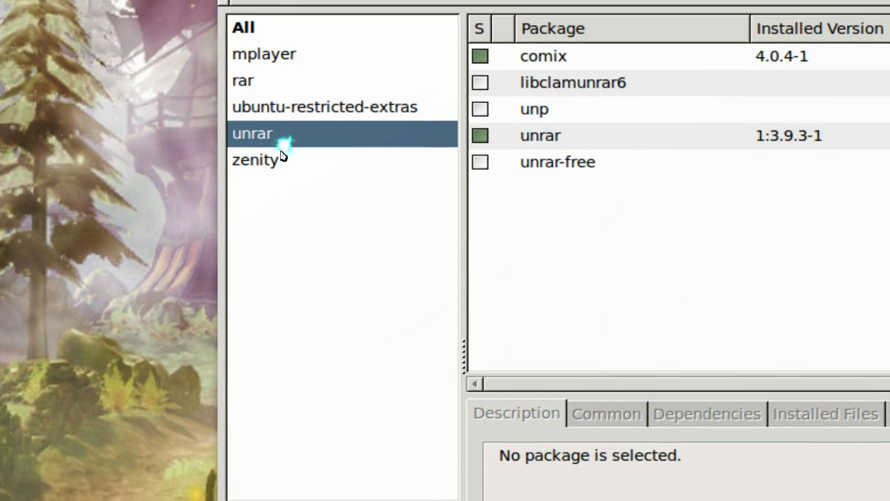
click(284, 157)
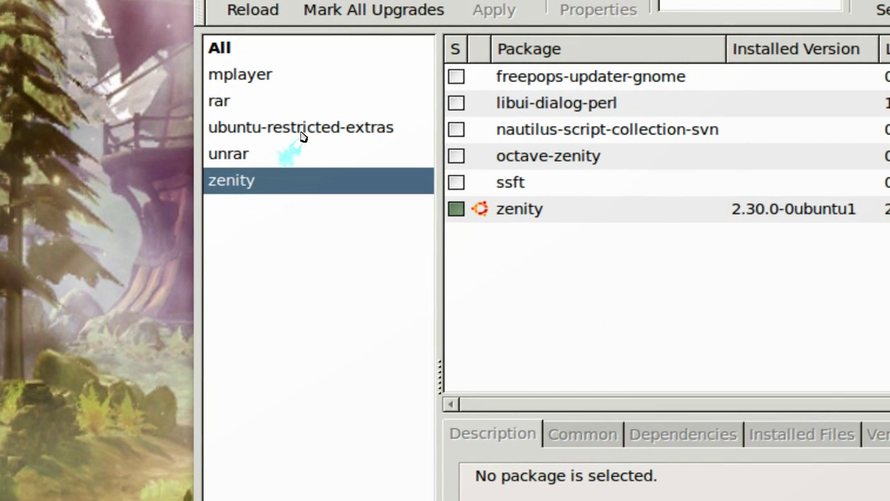
click(320, 103)
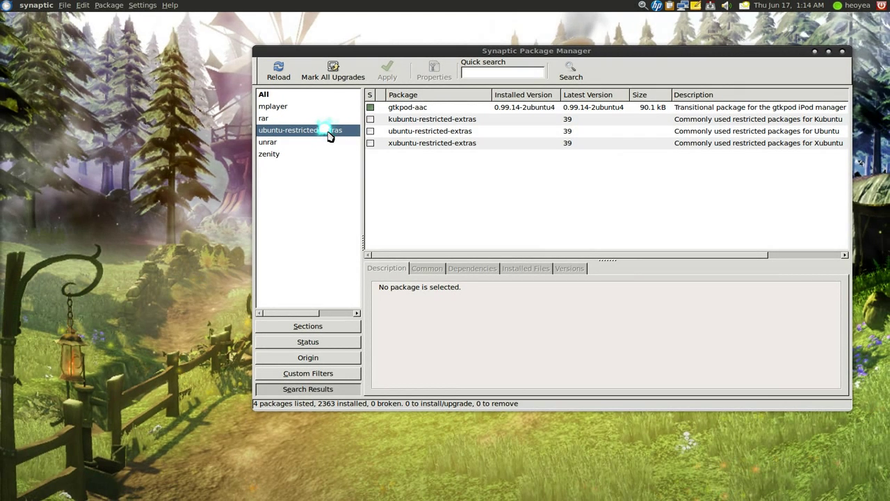
click(306, 142)
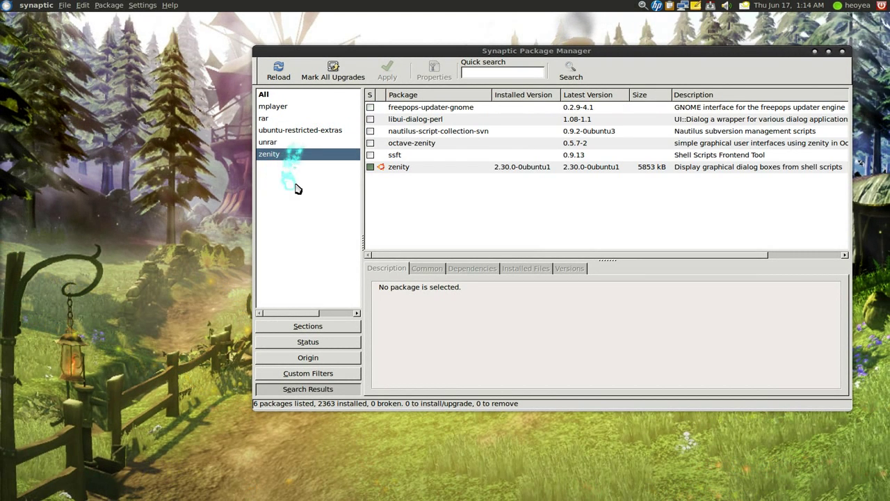
Scroll the A-DESK page down to its downloads, then focus the adesk-0.17 folder window
key(alt+Tab)
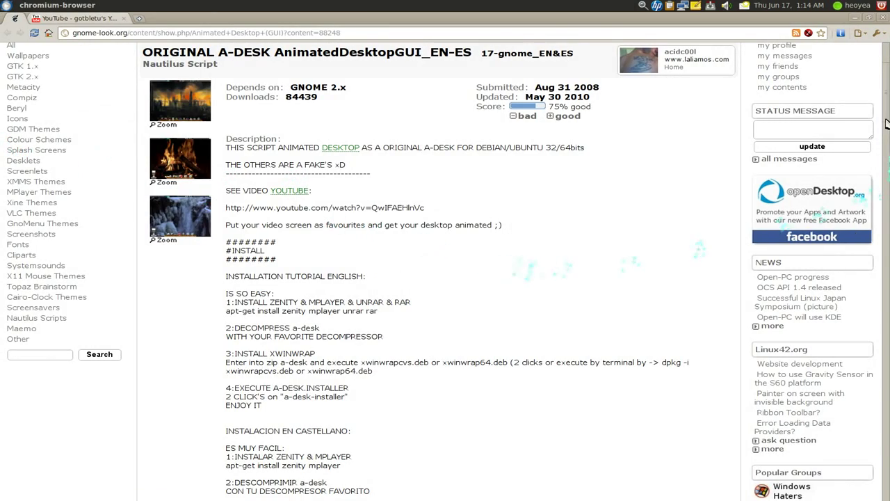
drag(886, 113, 877, 295)
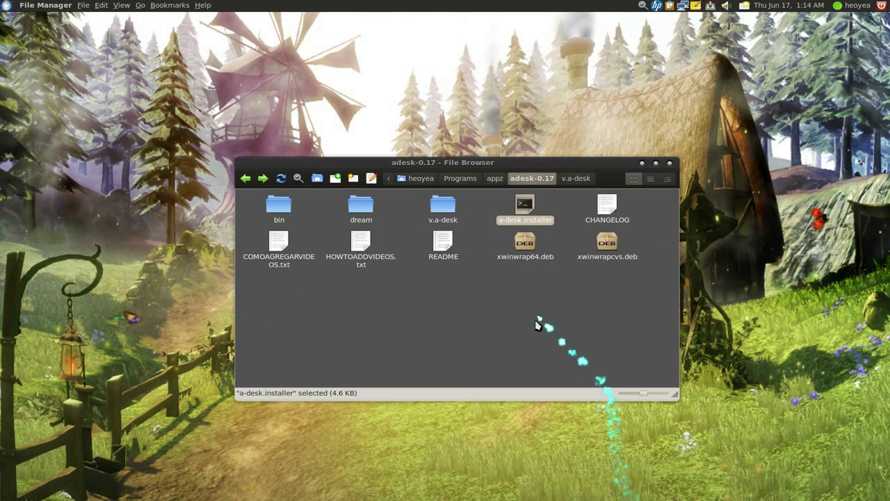
click(596, 312)
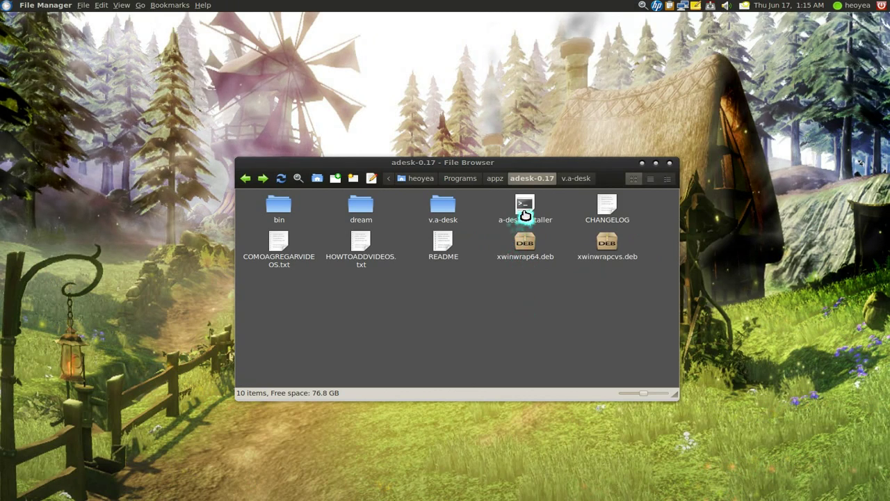
Tick 'Allow executing file as program' in a-desk.installer's Permissions properties
right_click(525, 208)
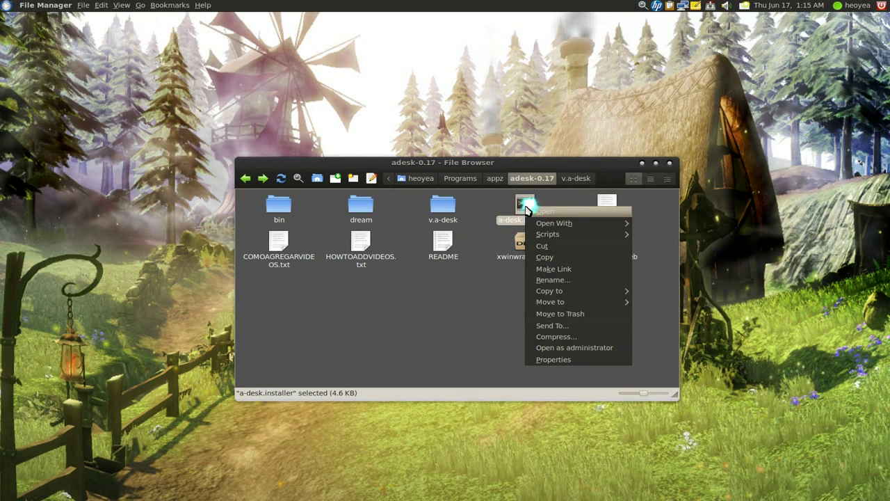
click(549, 359)
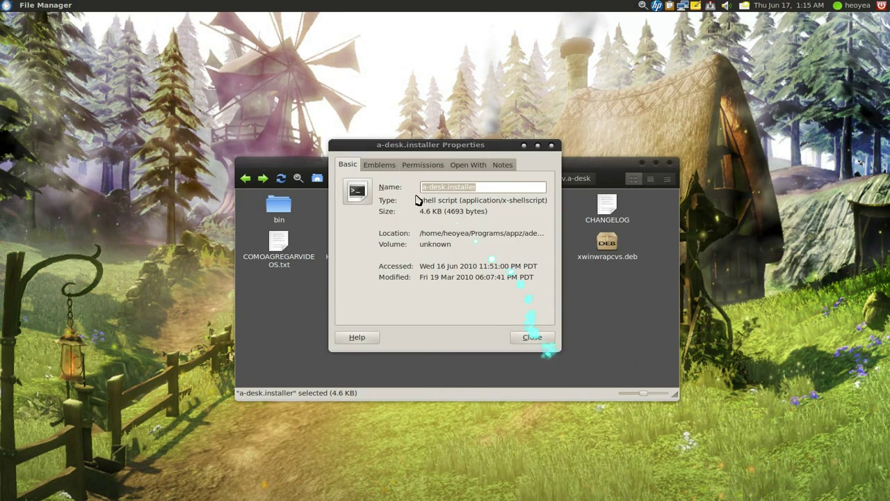
click(421, 166)
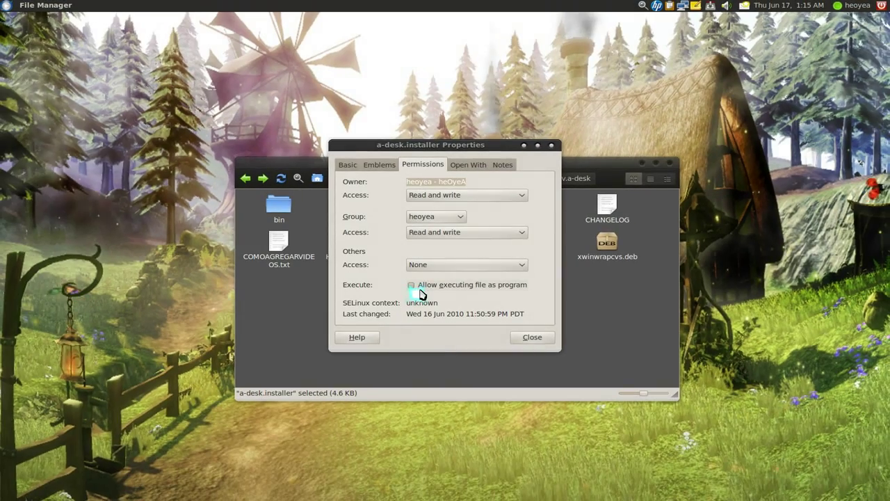
click(532, 336)
Run a-desk.installer as a script and confirm the 'Install a-desk ENGLISH 64bits' option
click(507, 308)
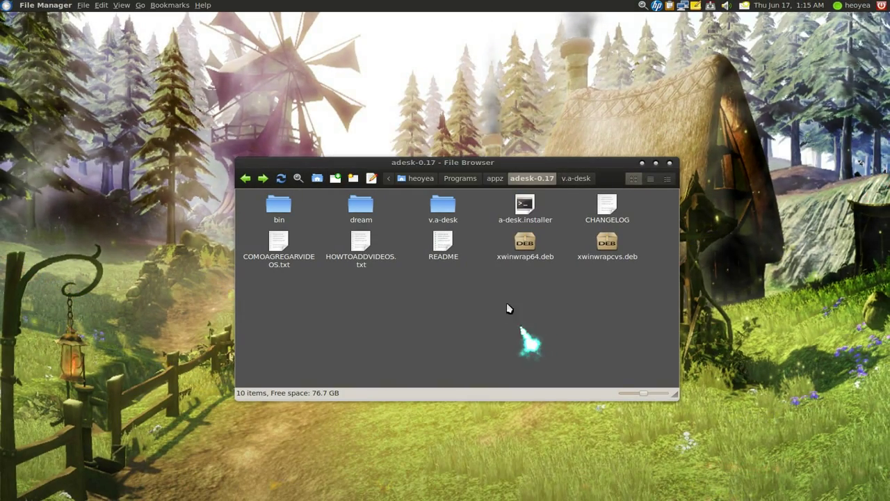
click(518, 227)
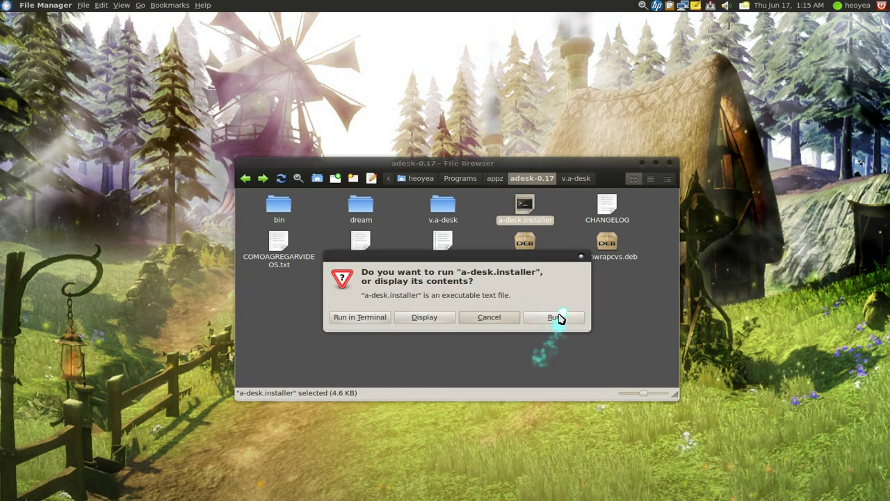
click(551, 318)
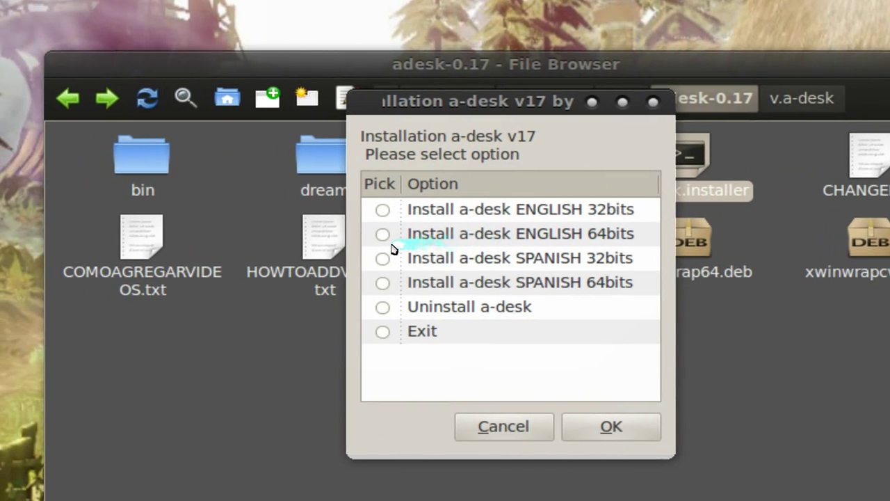
click(316, 237)
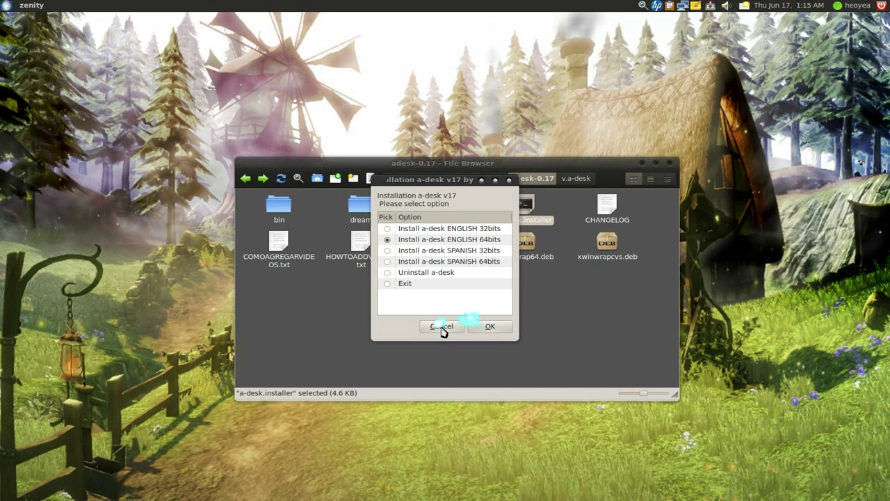
click(477, 329)
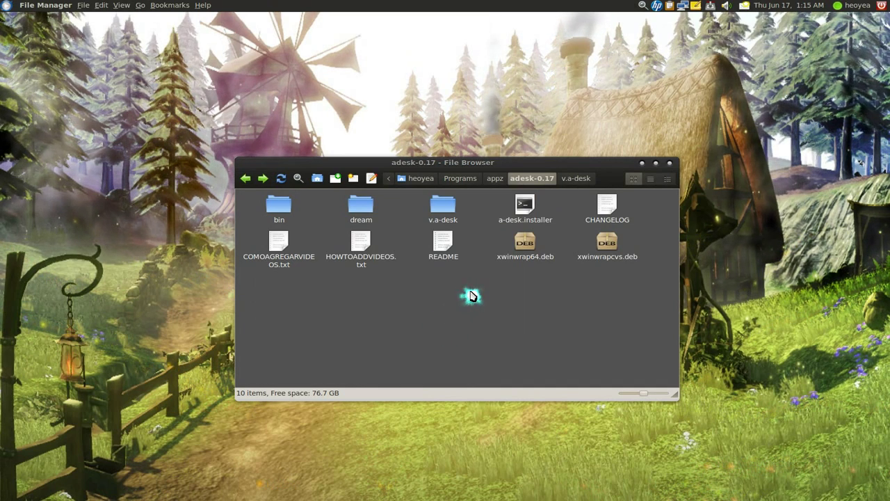
Close the file browser and launch a-desk from the desktop Scripts menu with Atomic_city selected
key(ctrl+w)
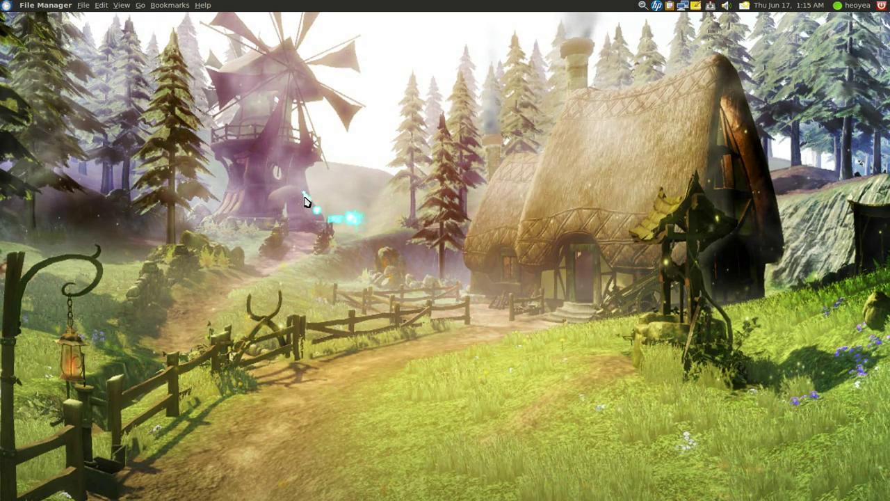
right_click(575, 179)
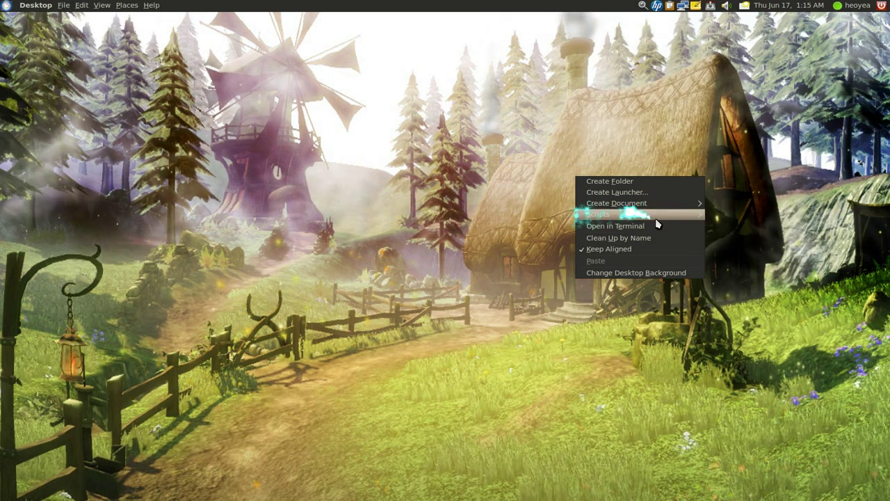
mouse_move(638, 215)
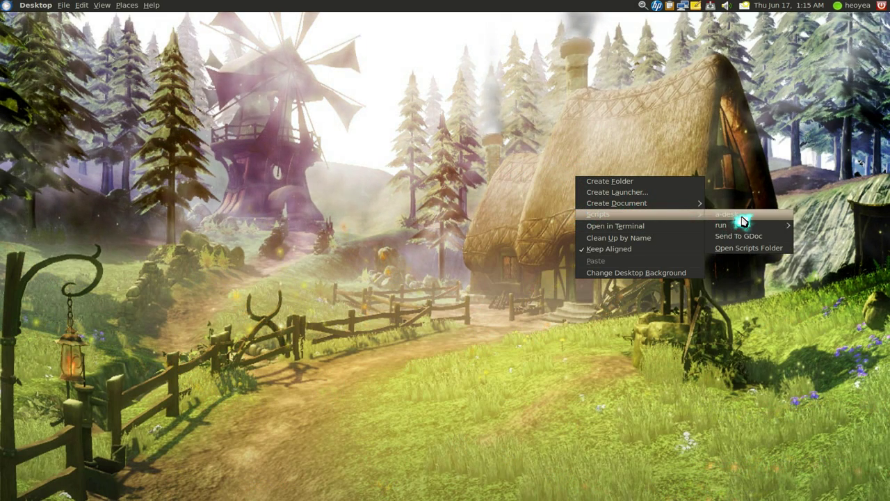
click(740, 215)
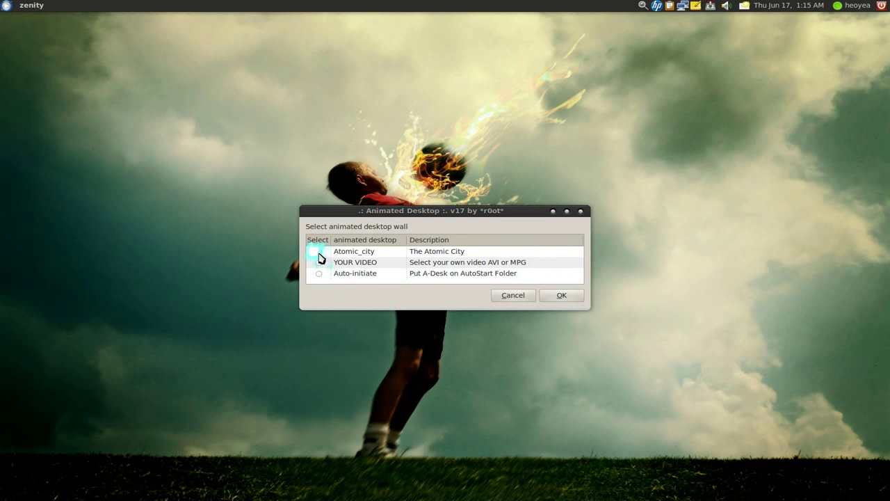
click(549, 297)
Confirm Atomic_city, then relaunch a-desk from Scripts and choose the YOUR VIDEO option
click(507, 278)
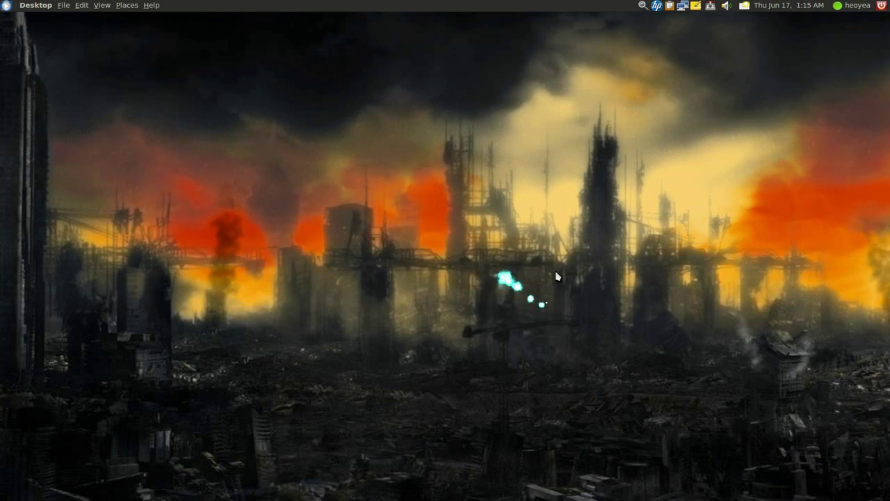
right_click(572, 234)
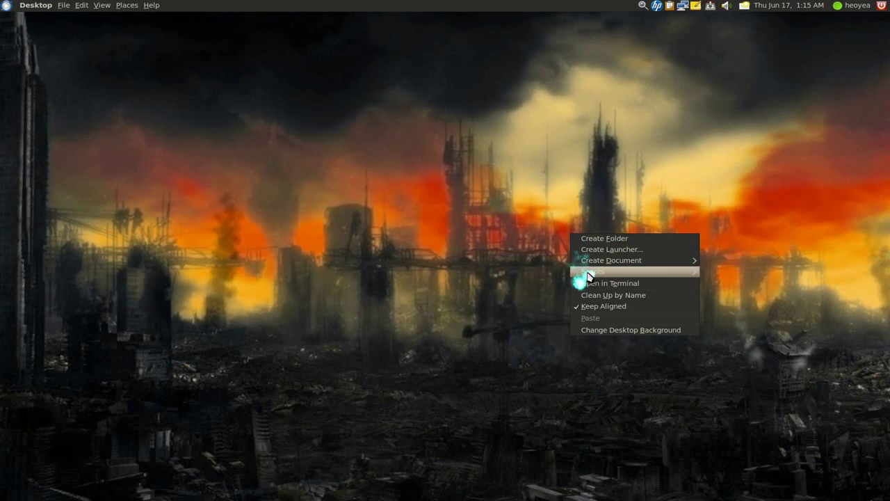
mouse_move(625, 271)
click(721, 272)
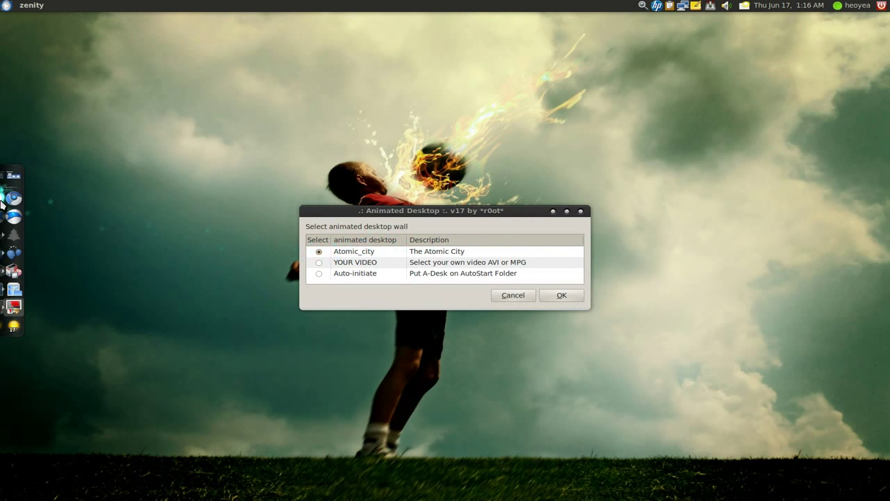
click(8, 196)
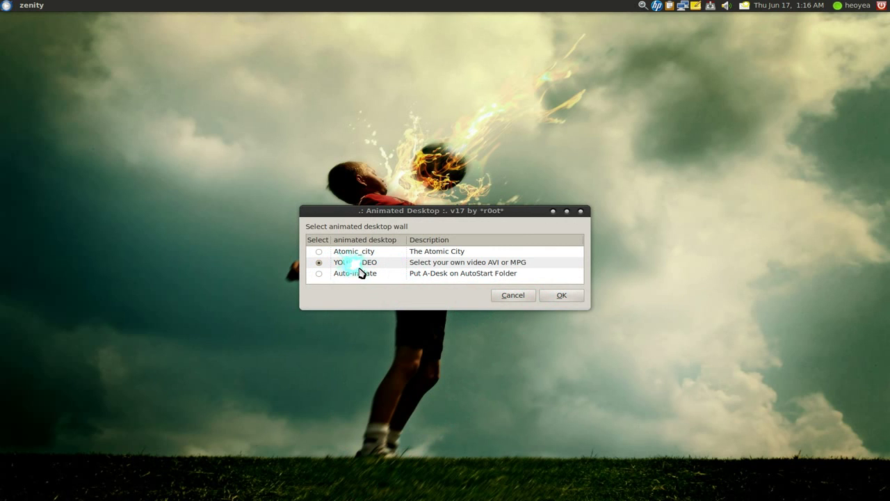
click(540, 298)
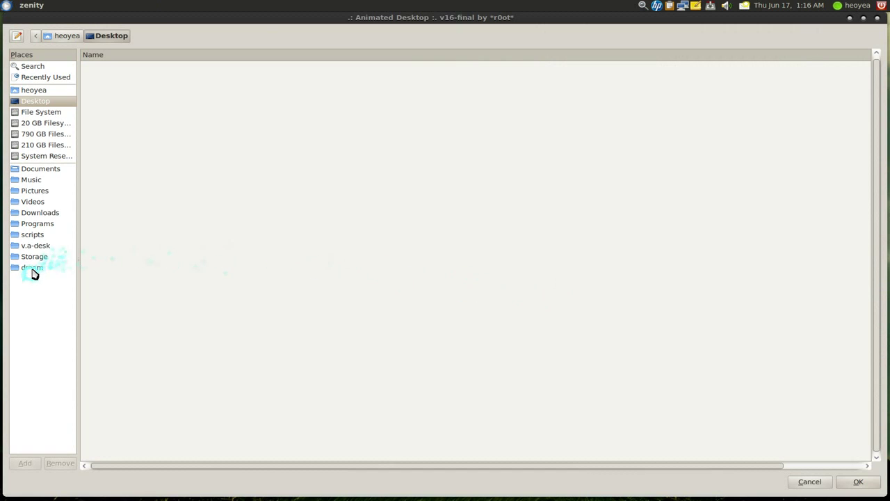
Load Dreamscene_Video_Clip_Summer_Leaves.wmv from the dream folder and dismiss the confirmation
click(32, 270)
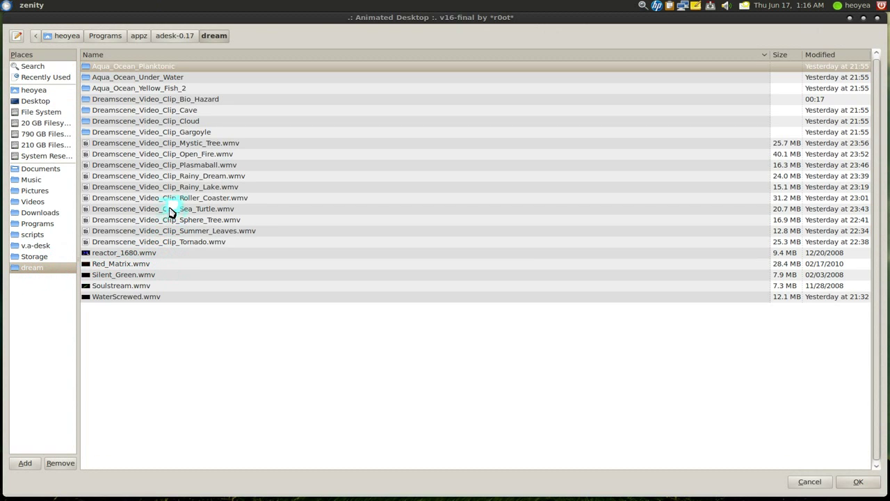
click(182, 232)
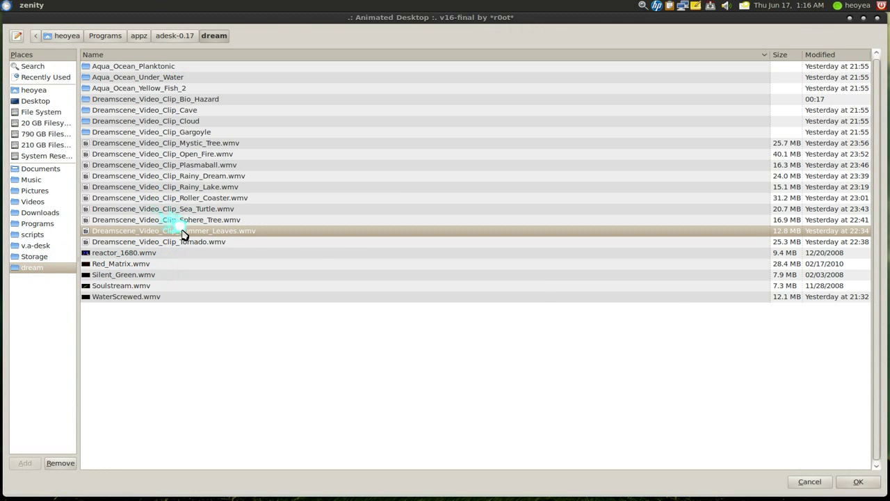
click(856, 482)
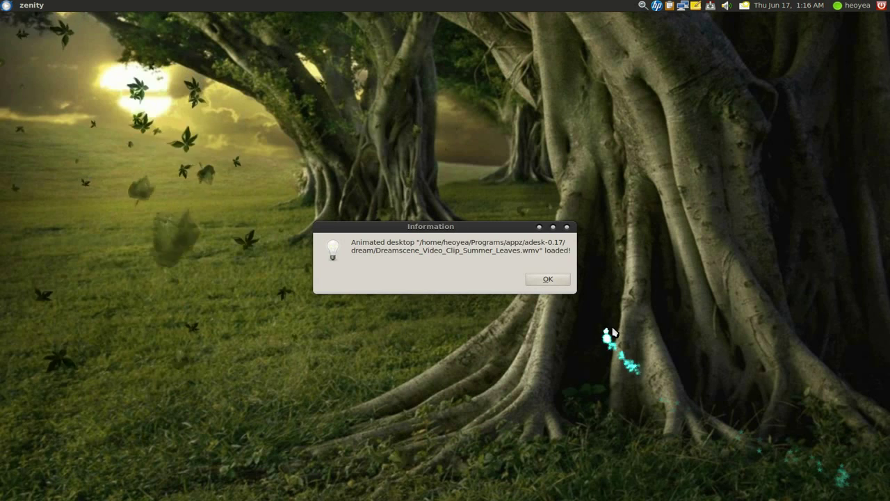
click(548, 280)
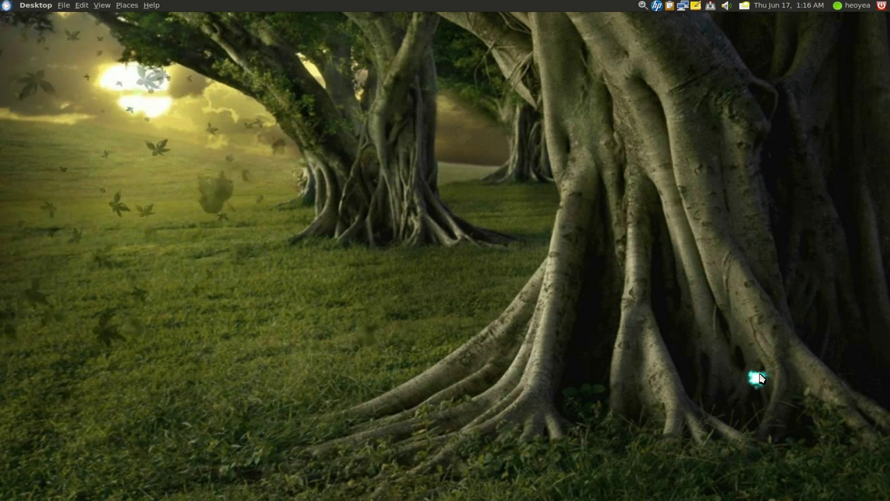
Relaunch a-desk from the desktop Scripts menu and cancel its chooser, leaving the static footballer wallpaper
right_click(484, 207)
mouse_move(547, 241)
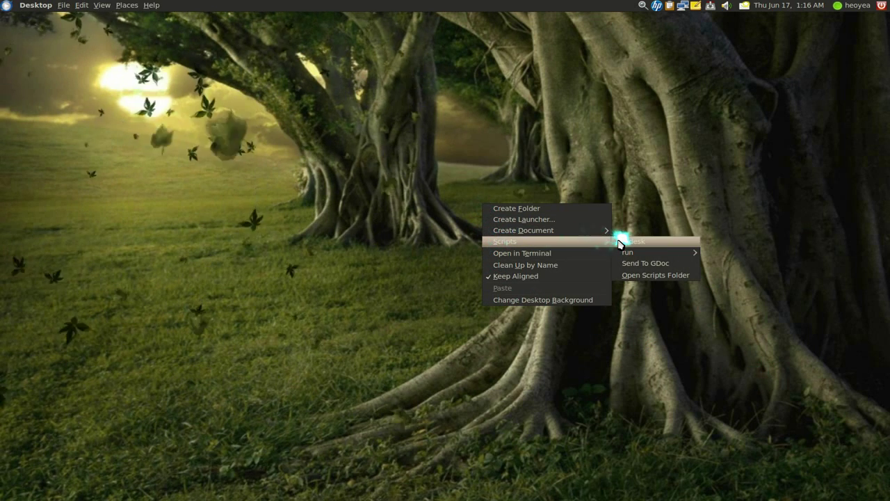
click(620, 241)
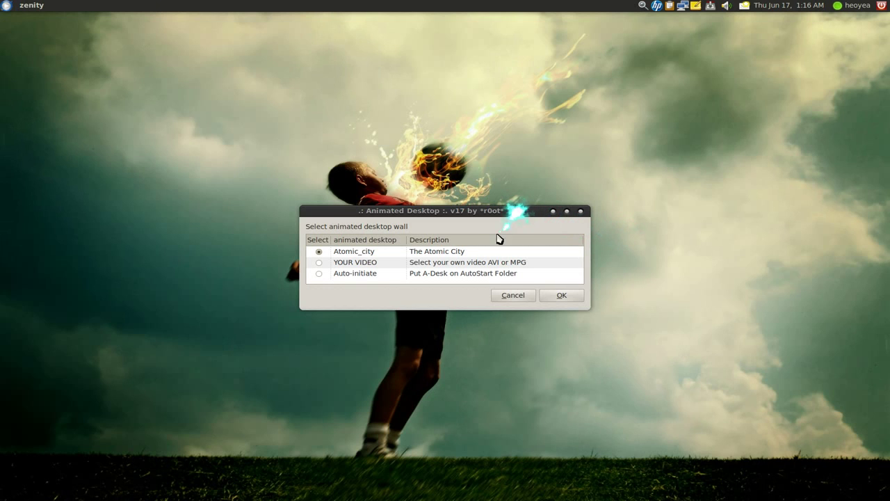
click(516, 297)
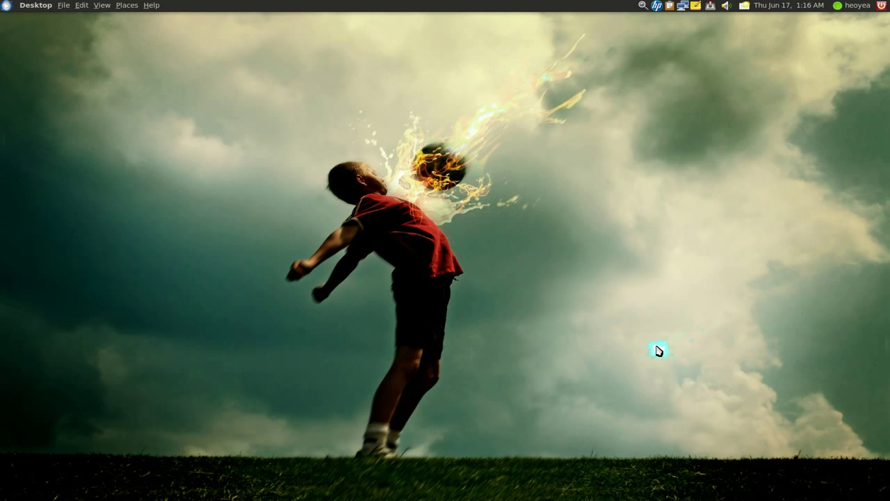